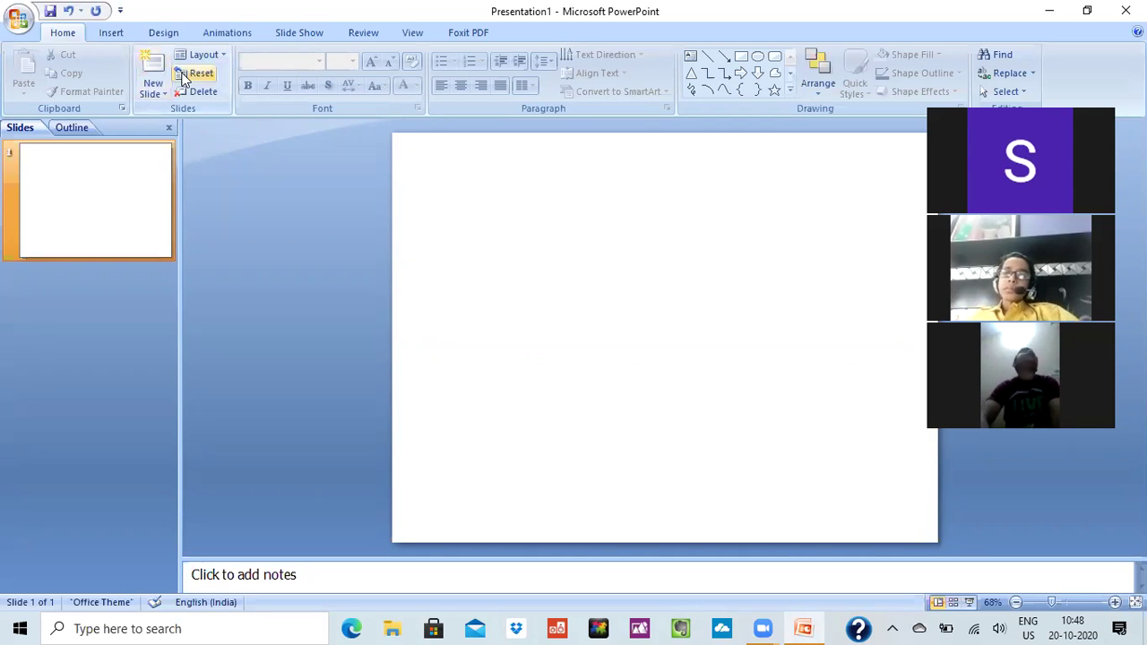
Insert an orange-style WordArt onto the blank slide
{"action": "left_click", "coordinate": [120, 32]}
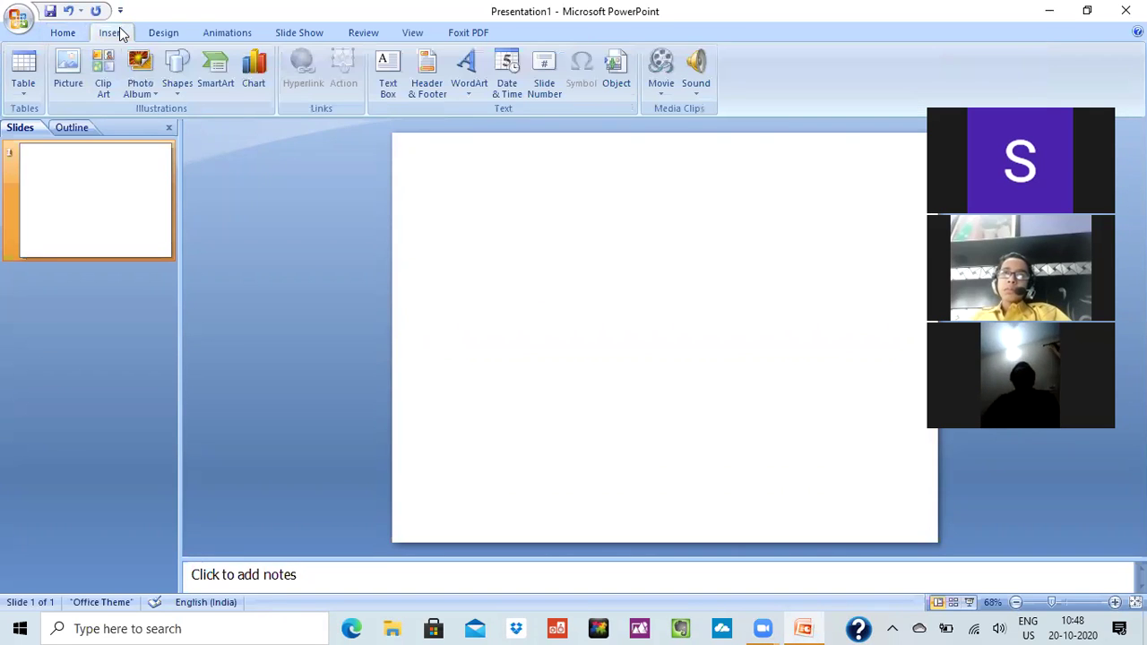
{"action": "left_click", "coordinate": [457, 87]}
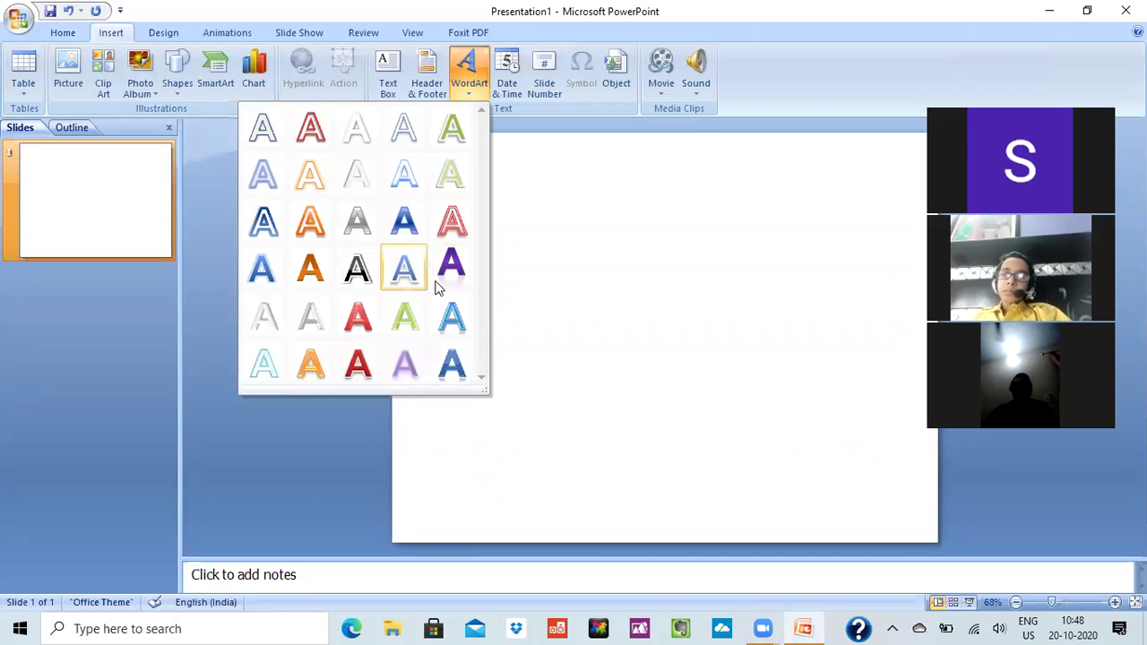
{"action": "left_click", "coordinate": [312, 265]}
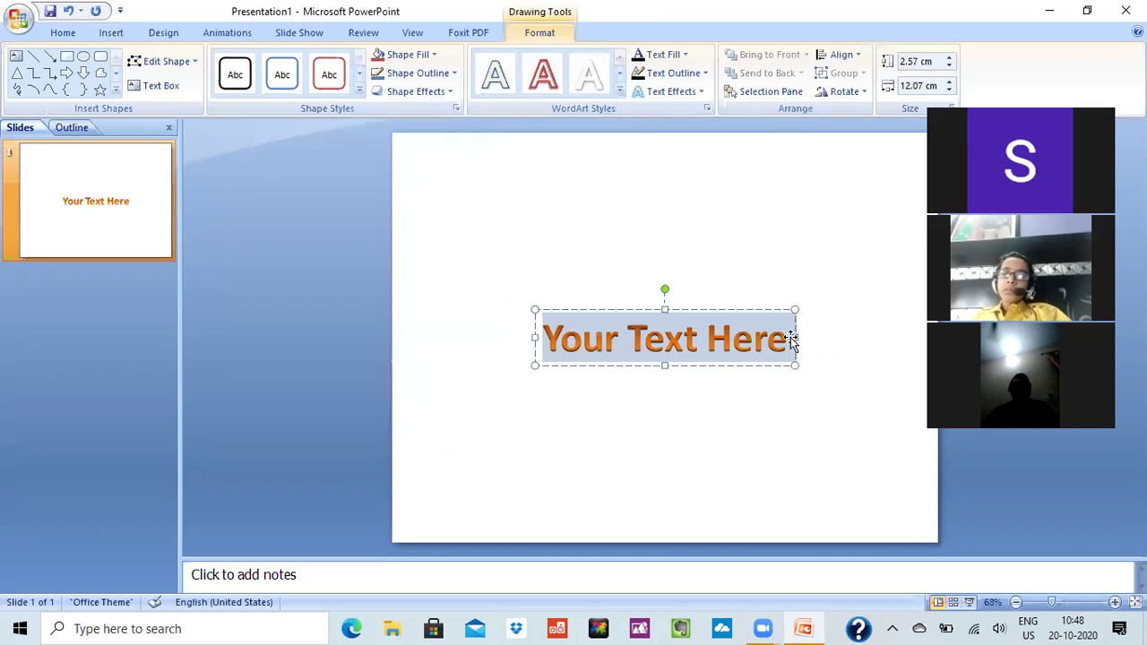
Replace the WordArt placeholder with 'Chapter 7' and a second line 'Slide organisation in powerpoint 2'
{"action": "left_click", "coordinate": [786, 344]}
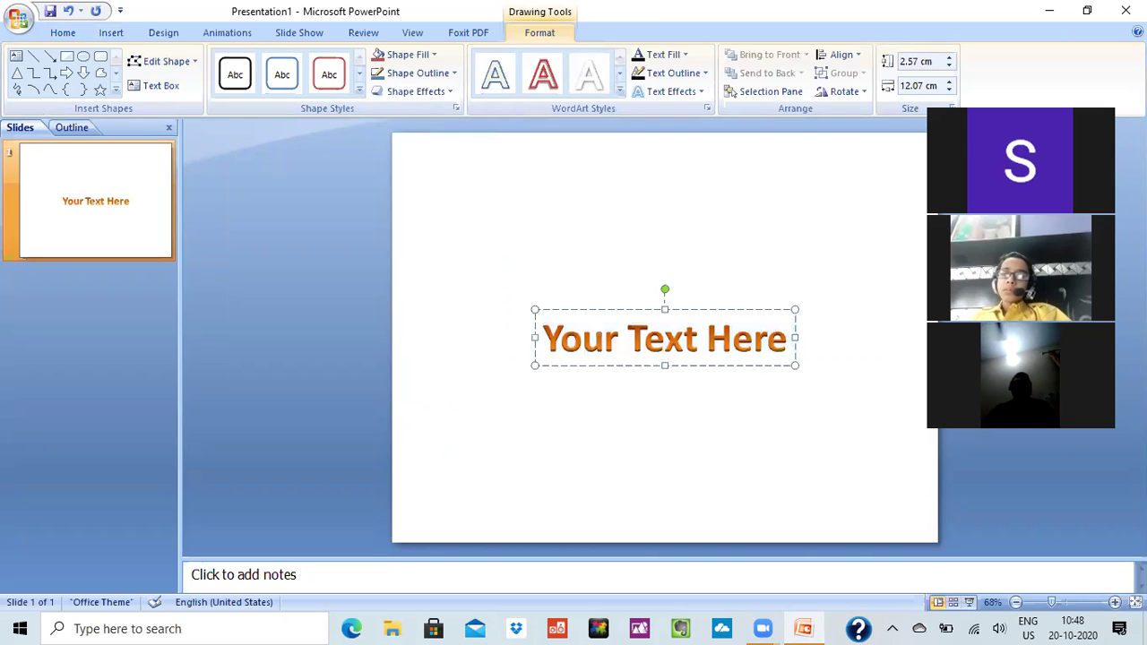
{"action": "key", "text": "BackSpace"}
{"action": "key", "text": "BackSpace"}
{"action": "key", "text": "BackSpace"}
{"action": "key", "text": "BackSpace"}
{"action": "key", "text": "BackSpace"}
{"action": "key", "text": "BackSpace"}
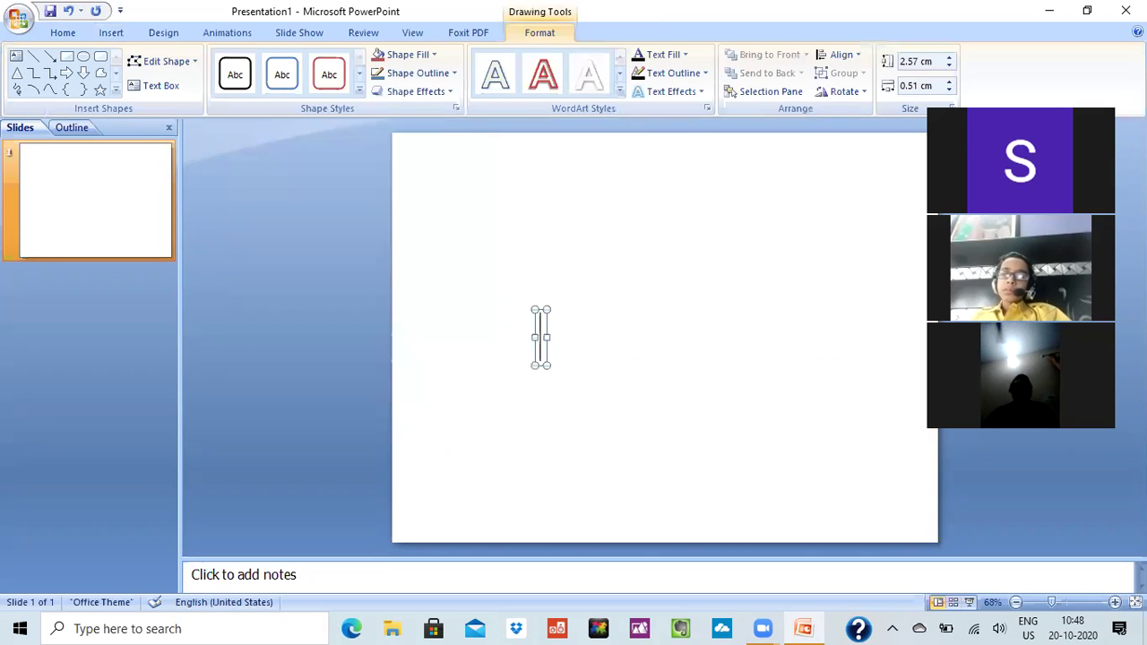
{"action": "type", "text": "Chap"}
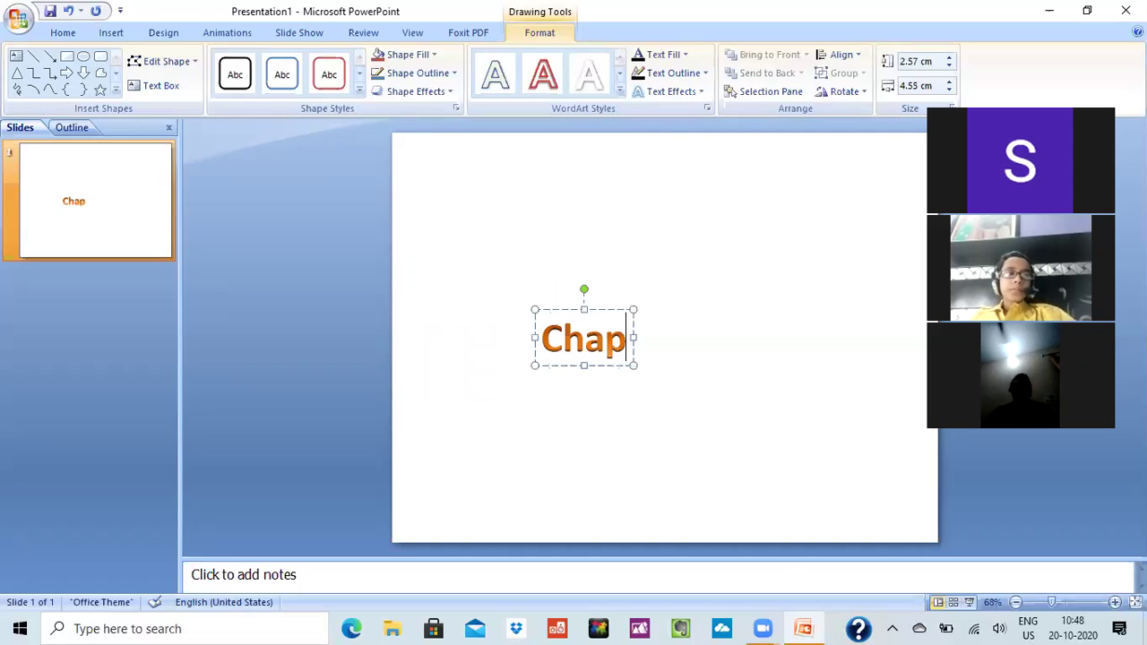
{"action": "type", "text": "ter"}
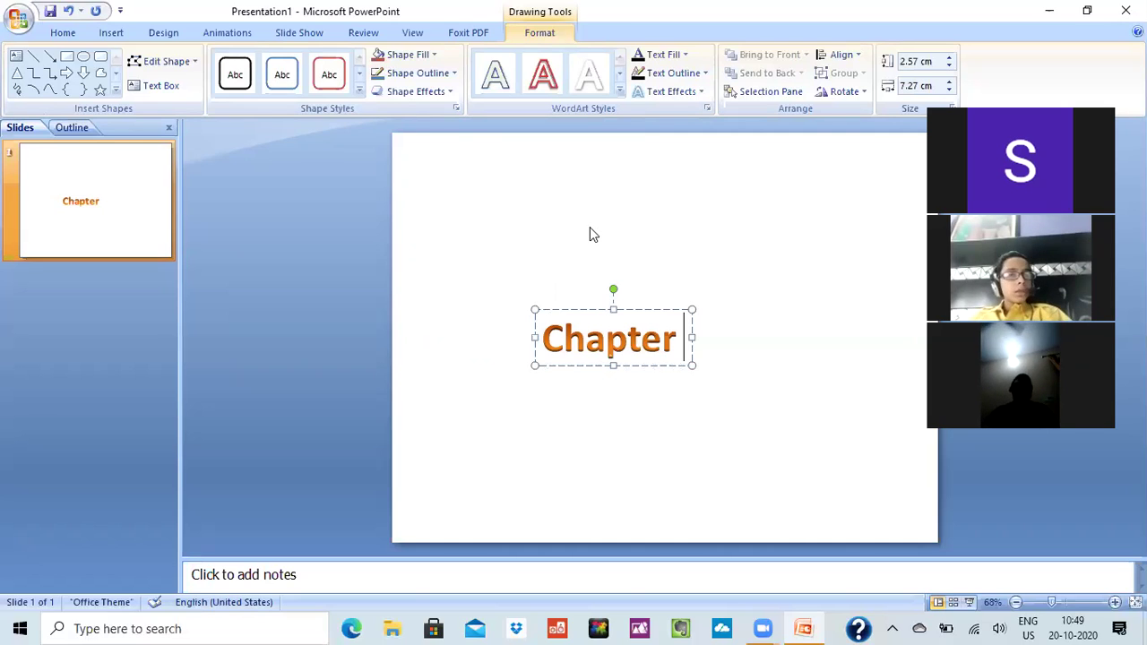
{"action": "type", "text": "7"}
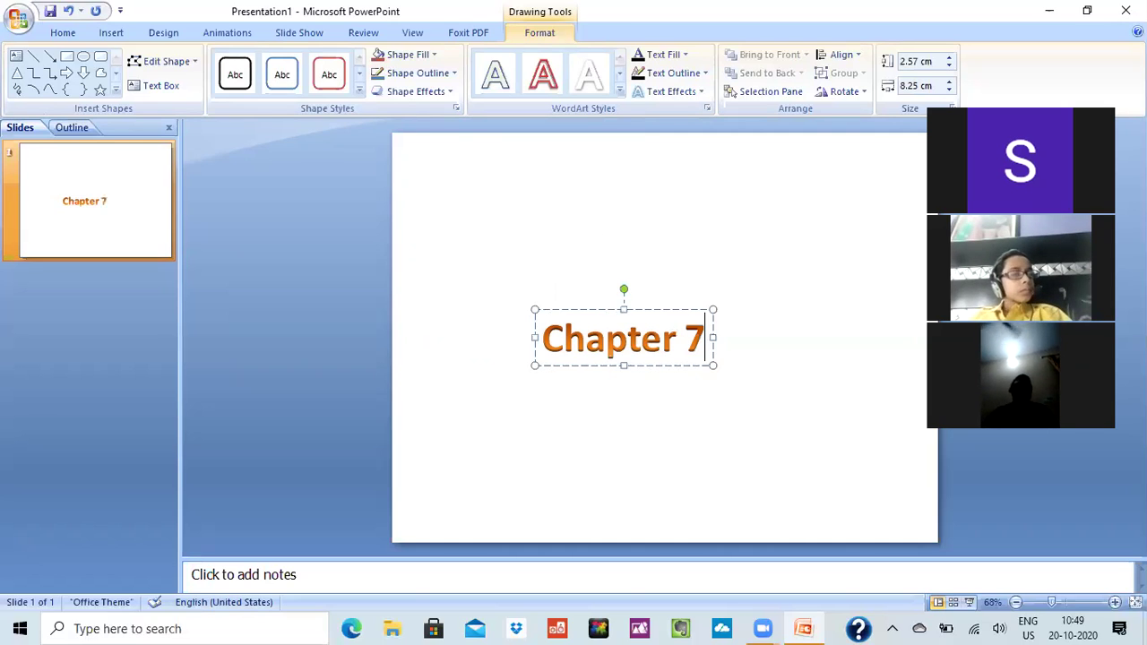
{"action": "key", "text": "Return"}
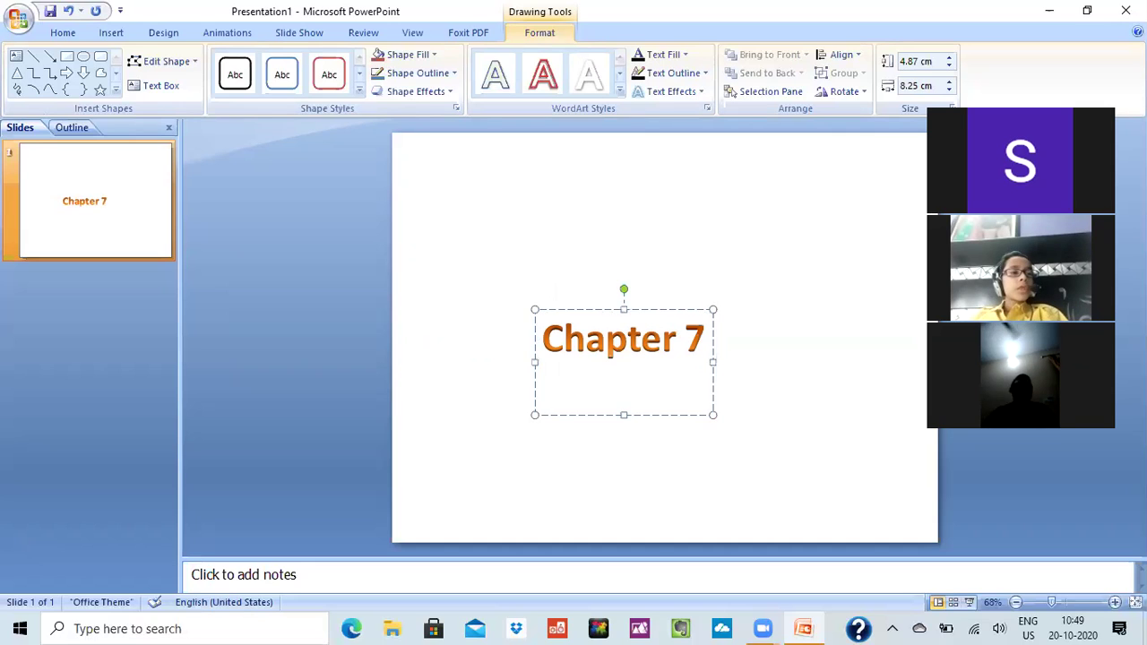
{"action": "type", "text": "Slide"}
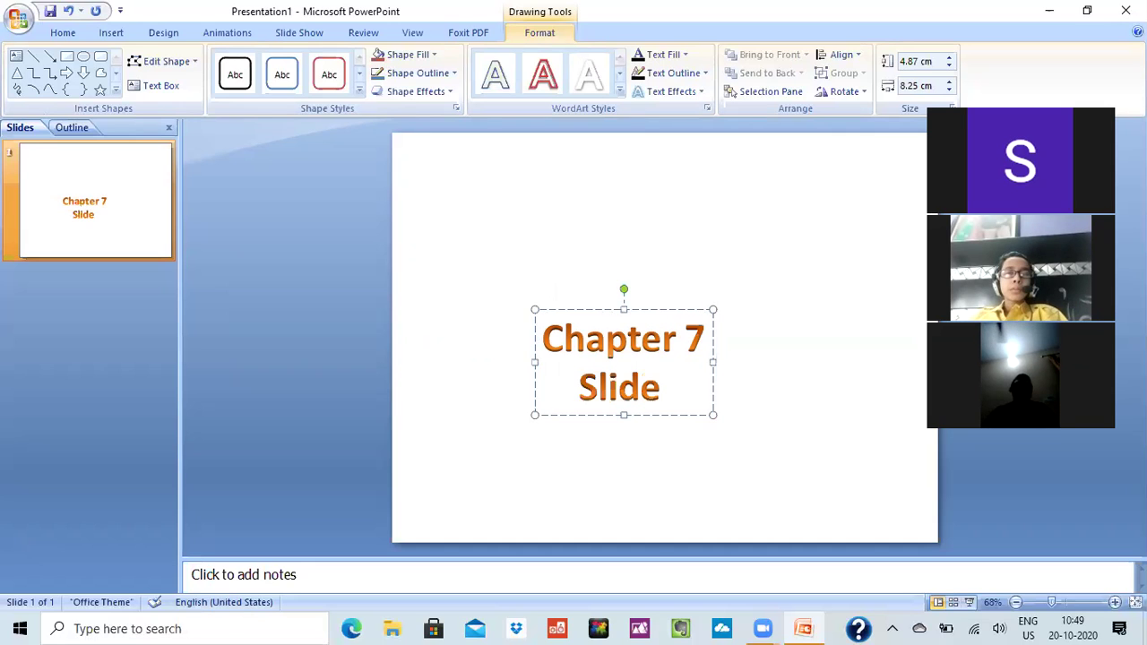
{"action": "type", "text": " organi"}
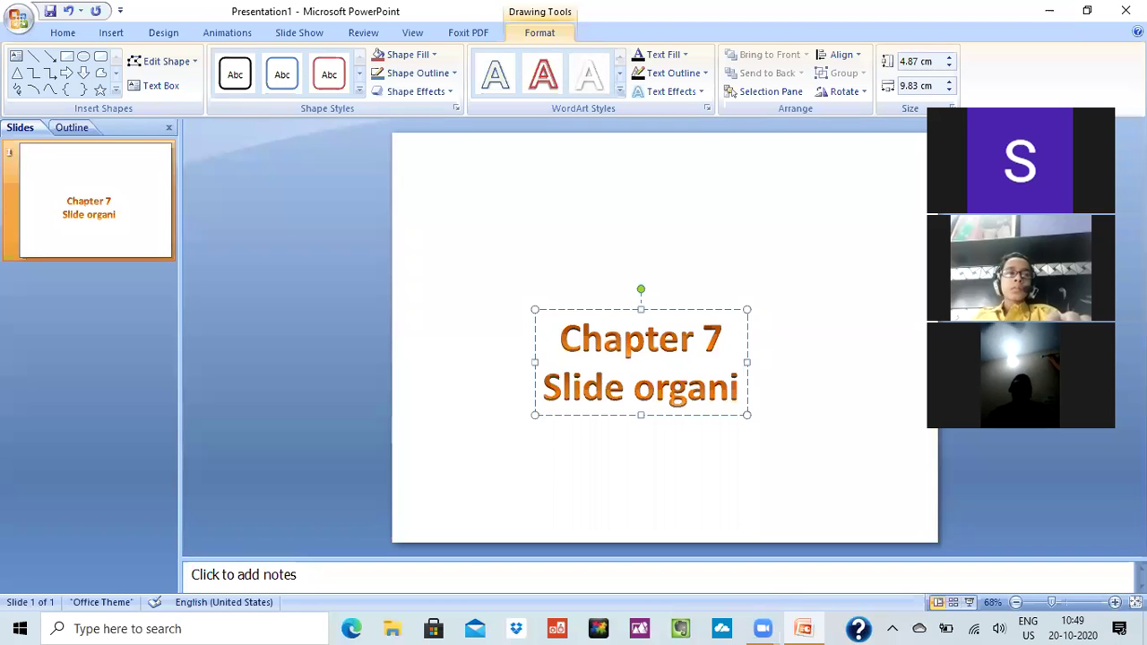
{"action": "type", "text": "sation"}
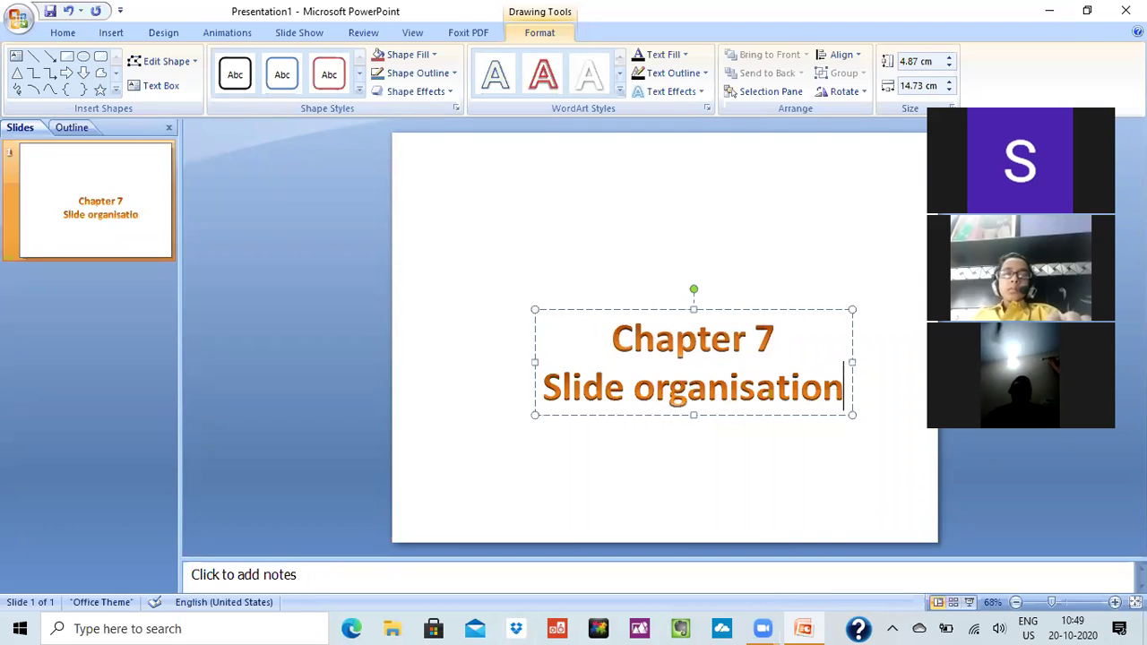
{"action": "type", "text": " in p"}
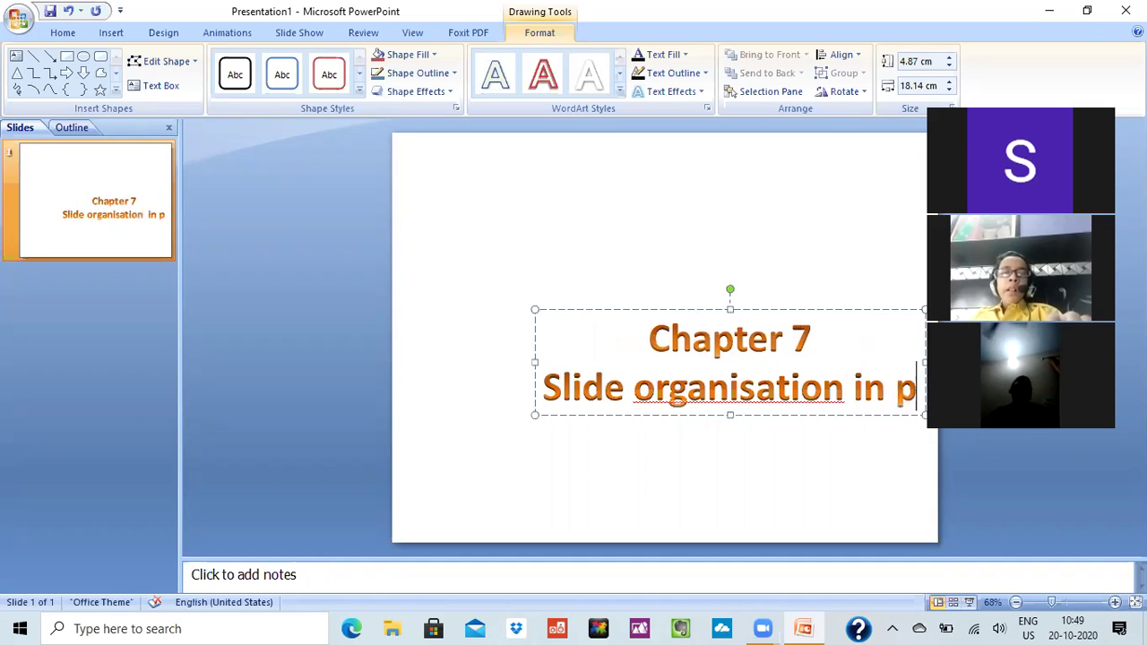
{"action": "type", "text": "owerpoint"}
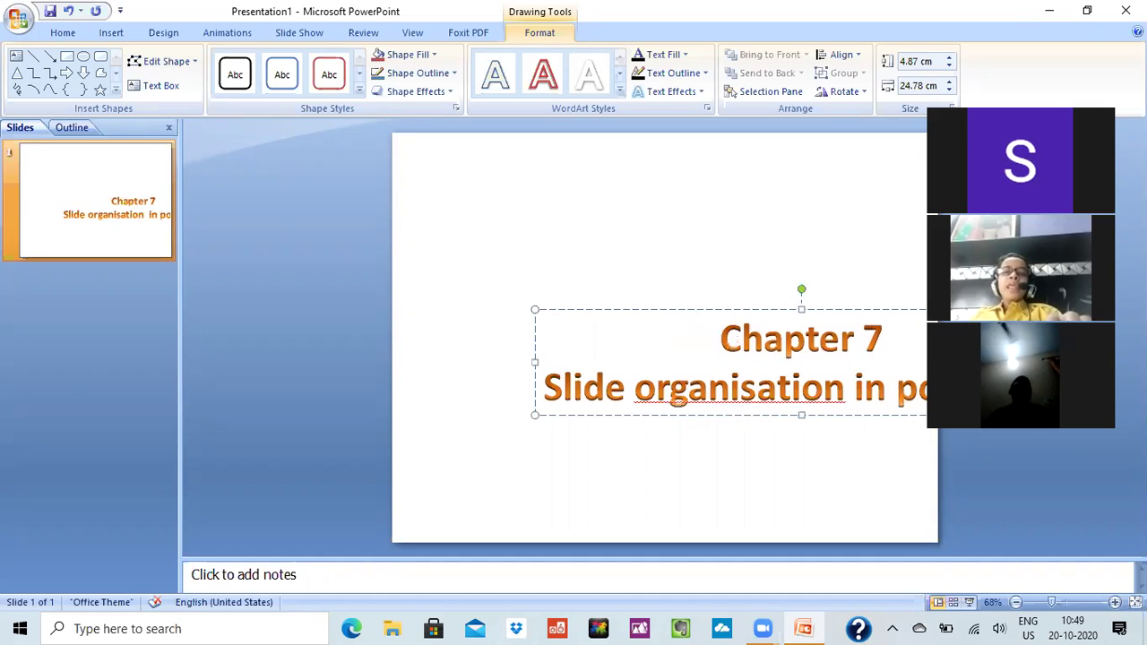
{"action": "type", "text": " 2"}
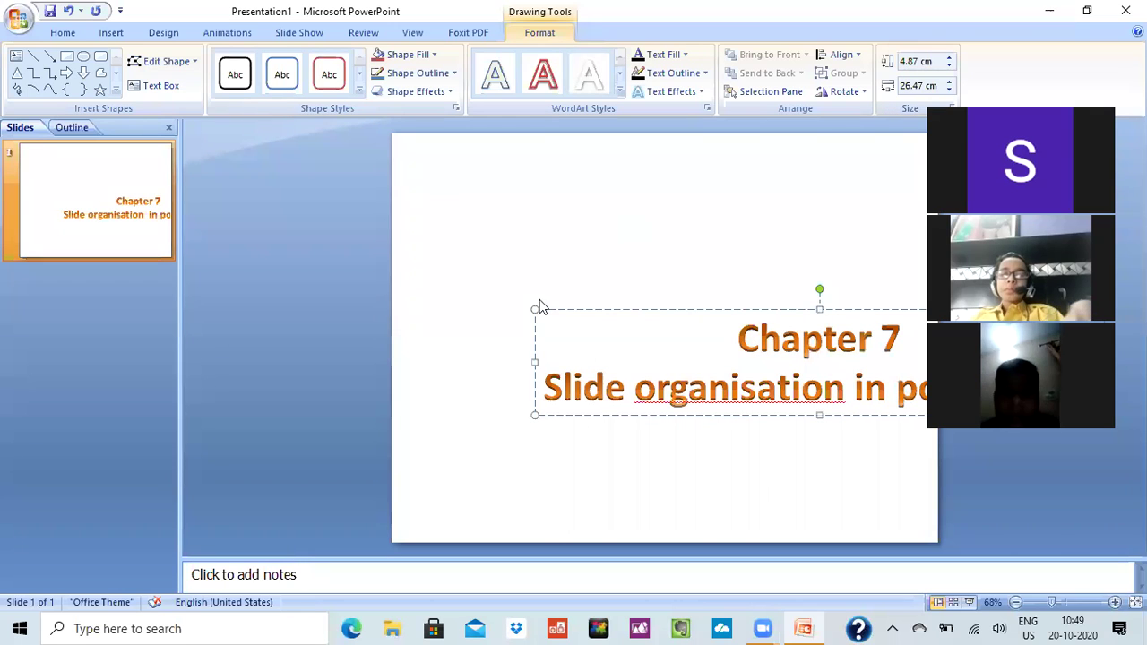
Move the WordArt title up and left and widen its box leftward, leaving the fill unchanged
{"action": "left_click", "coordinate": [535, 359]}
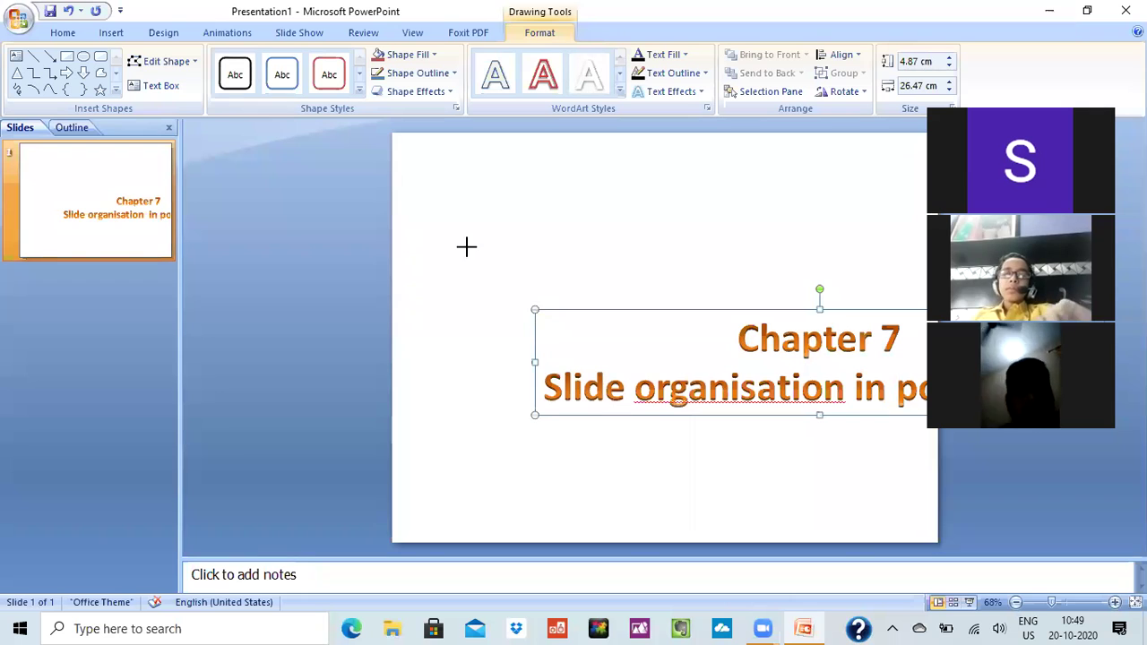
{"action": "mouse_move", "coordinate": [887, 345]}
{"action": "left_mouse_down"}
{"action": "mouse_move", "coordinate": [790, 249]}
{"action": "mouse_move", "coordinate": [750, 402]}
{"action": "left_mouse_up"}
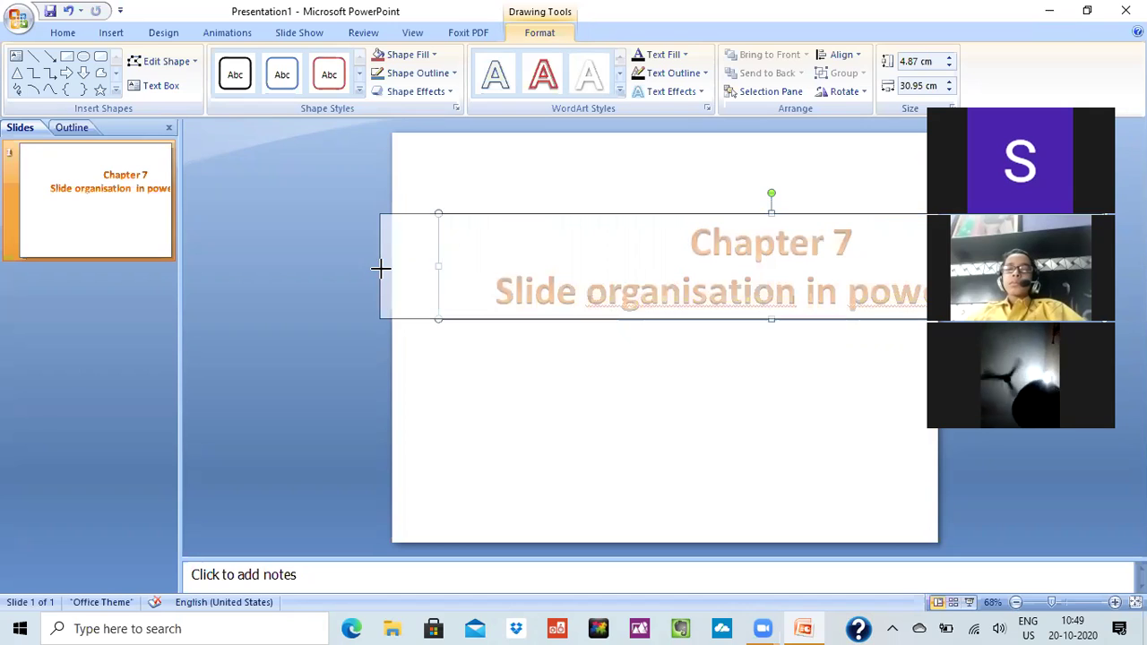
{"action": "left_click_drag", "start_coordinate": [438, 263], "coordinate": [380, 265]}
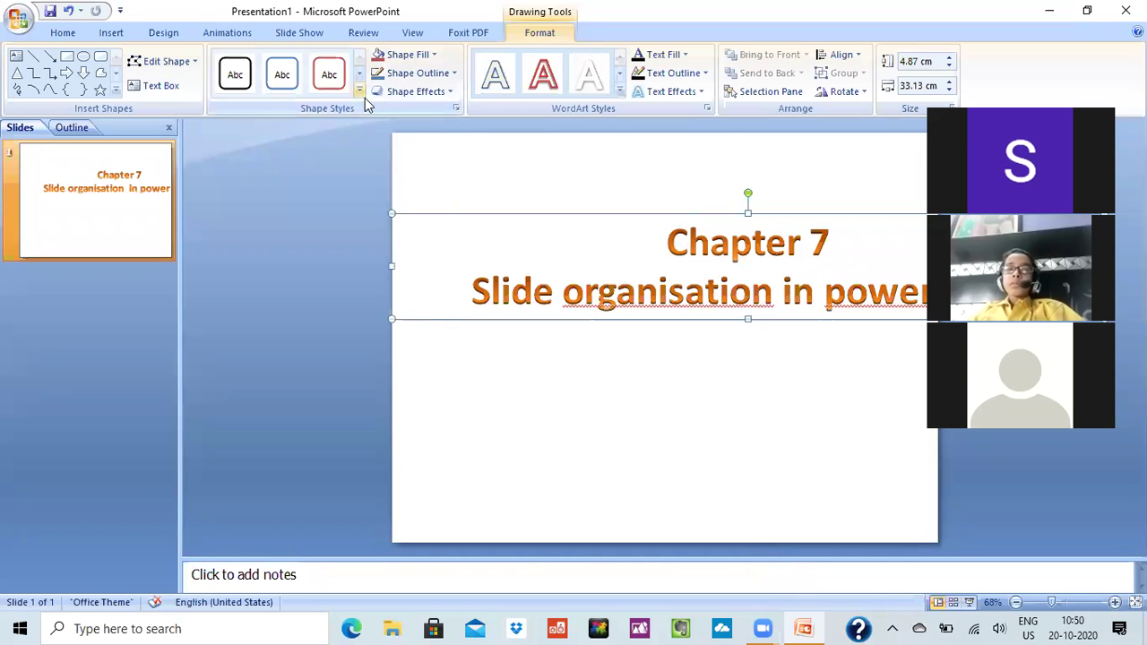
{"action": "left_click", "coordinate": [408, 55]}
{"action": "key", "text": "Escape"}
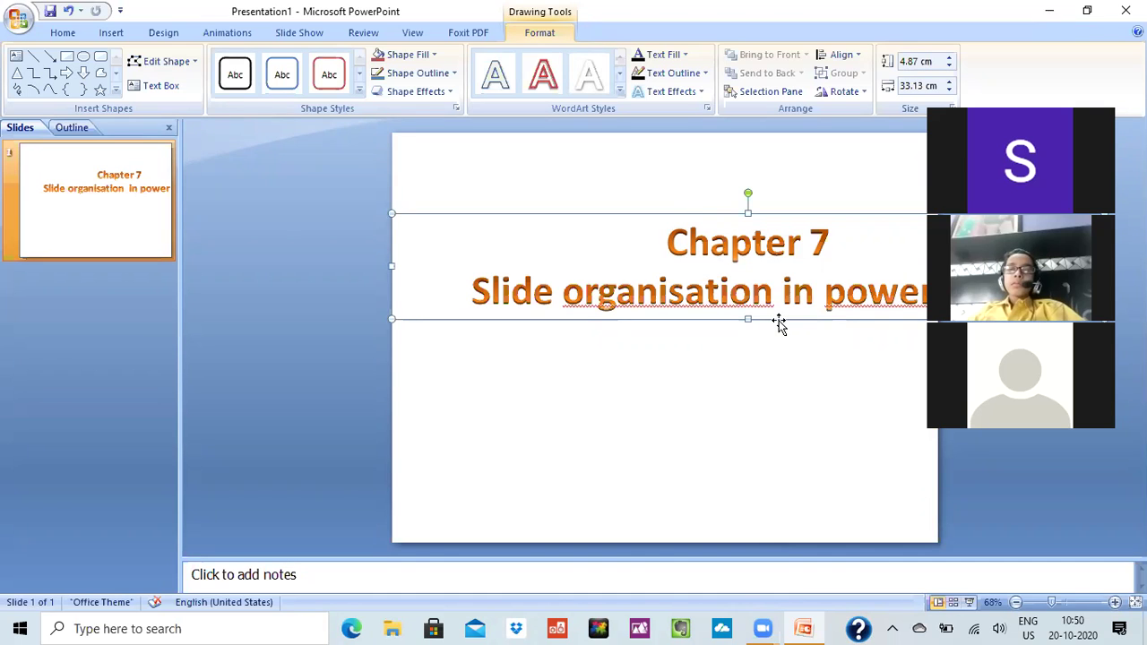
{"action": "left_click", "coordinate": [609, 384]}
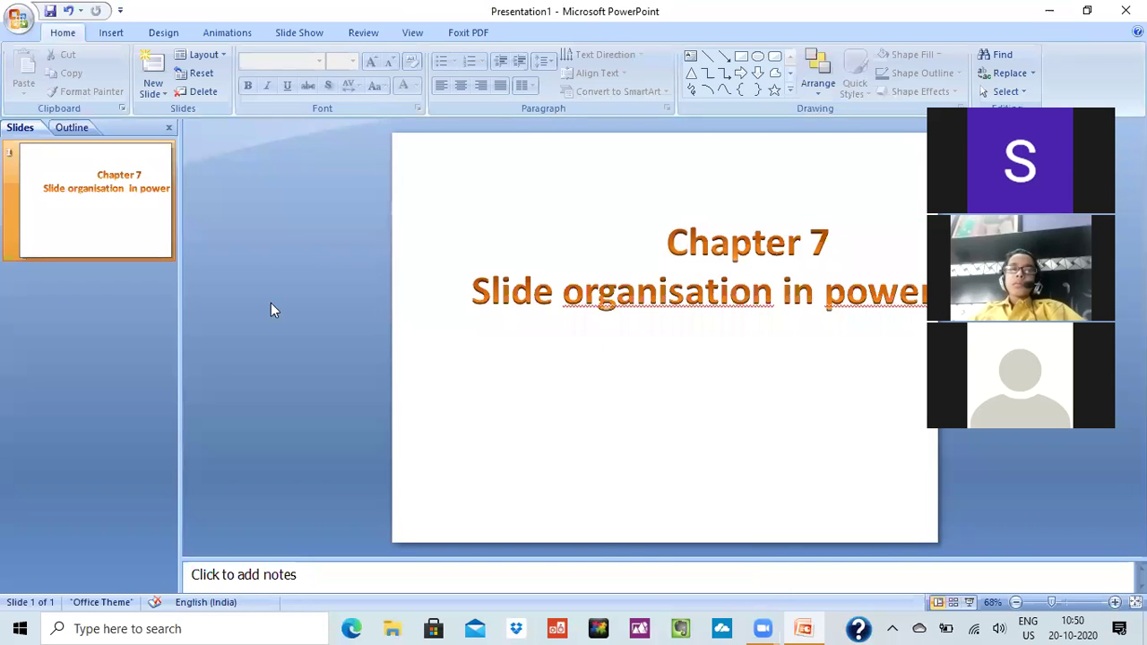
Add a text box reading 'Hello everyone' below the Chapter 7 title
{"action": "left_click", "coordinate": [107, 35]}
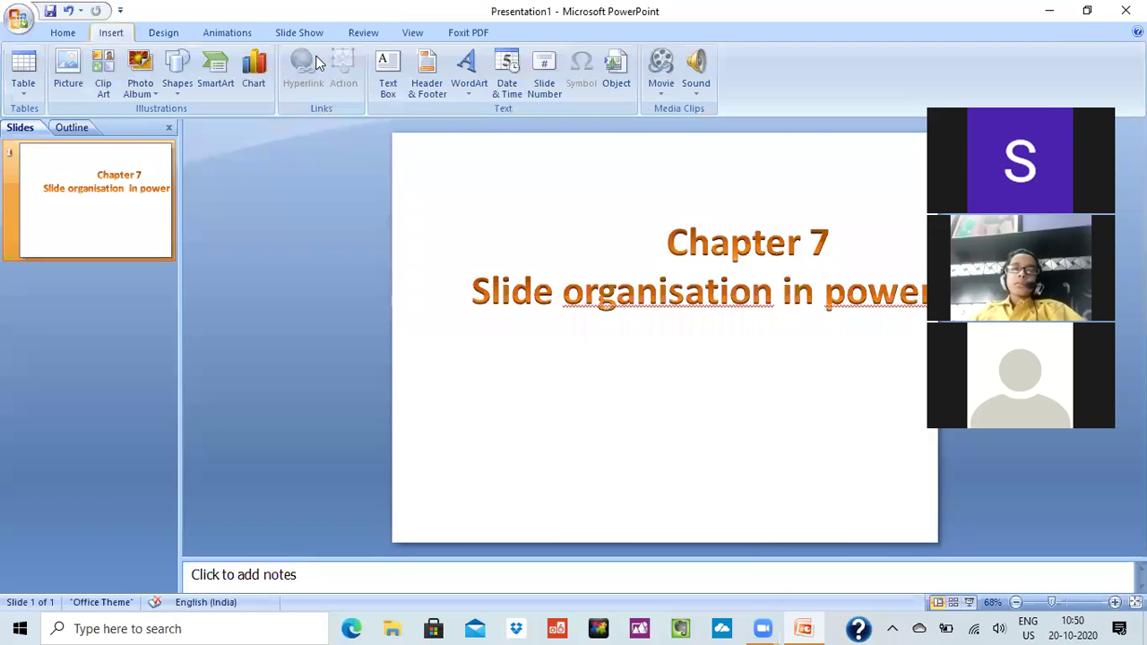
{"action": "left_click", "coordinate": [384, 79]}
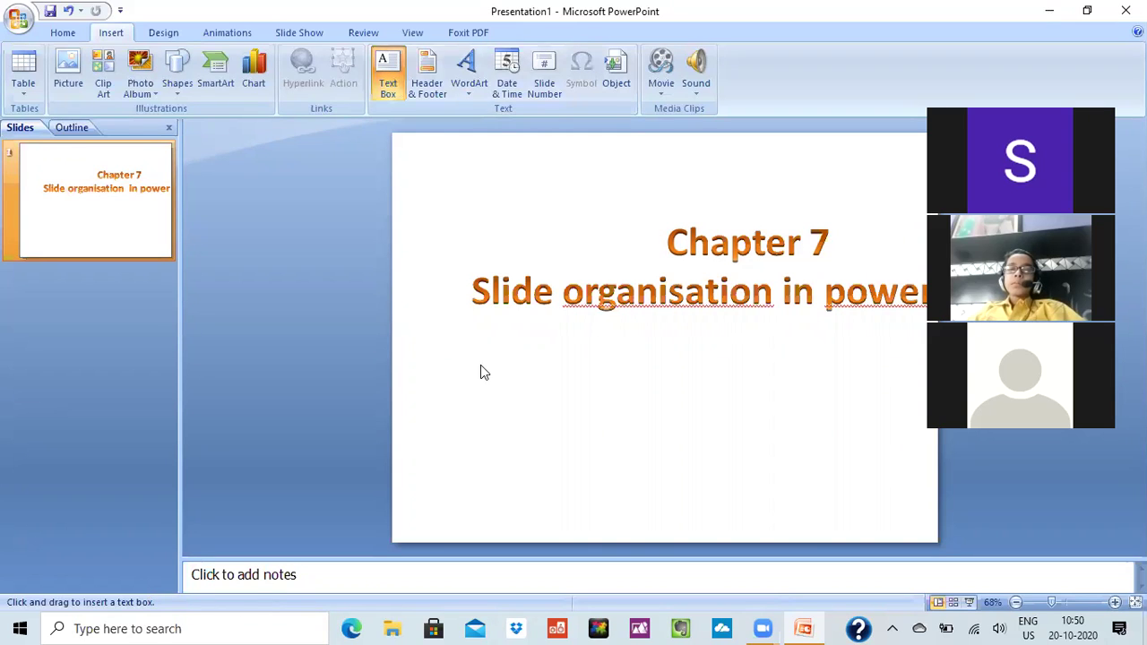
{"action": "left_click_drag", "start_coordinate": [482, 367], "coordinate": [866, 431]}
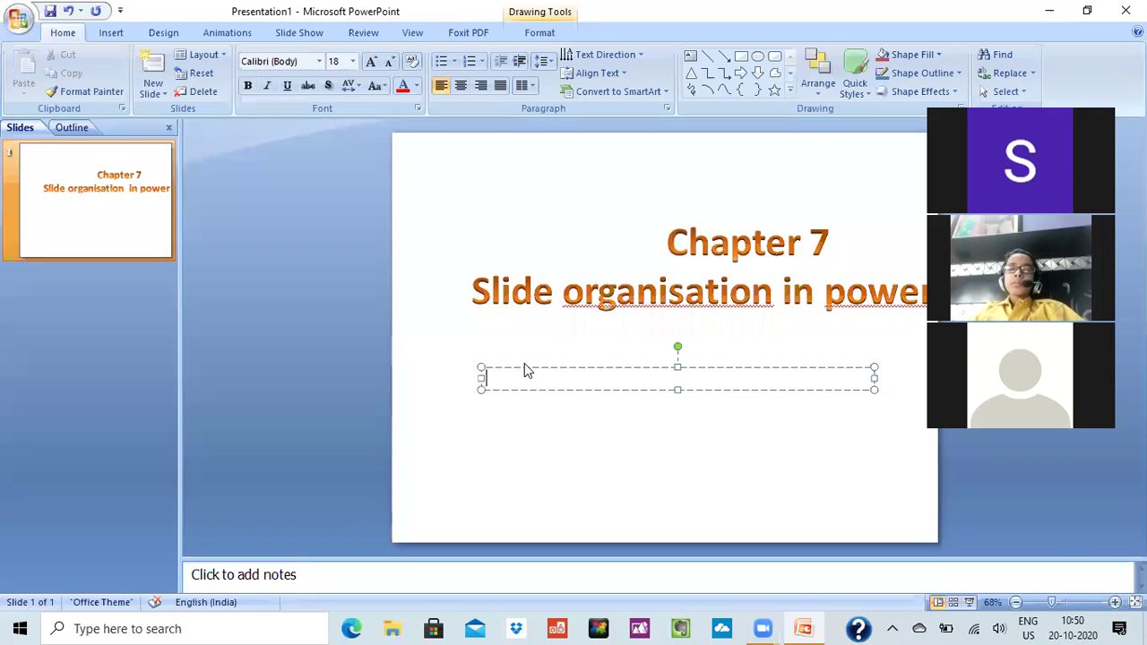
{"action": "type", "text": "Hel"}
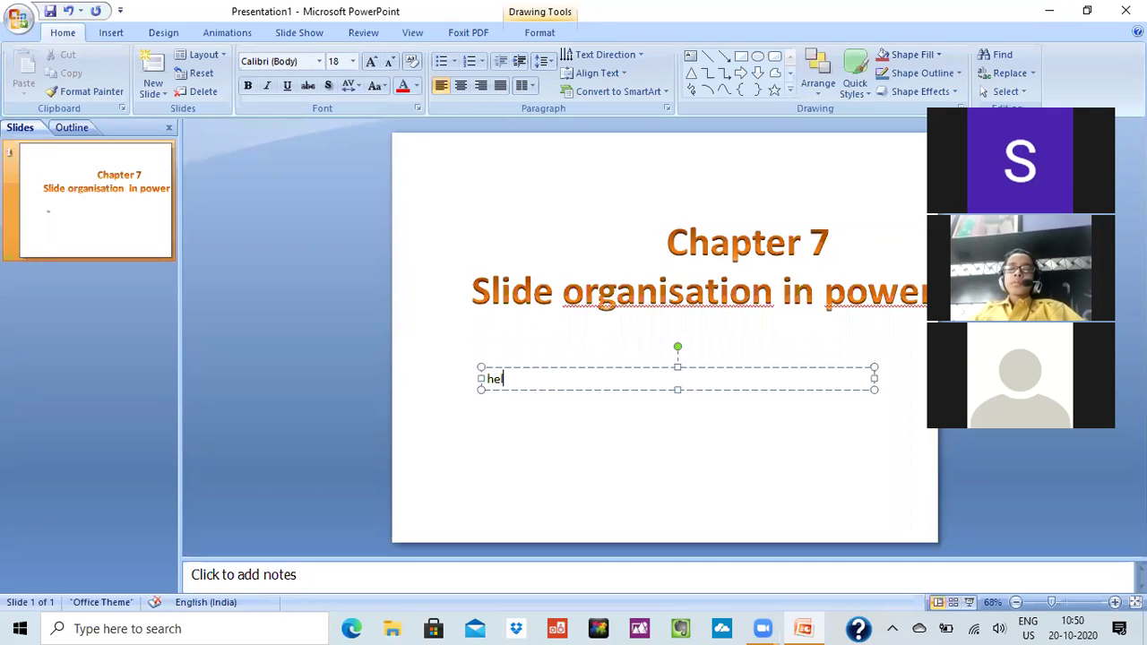
{"action": "type", "text": "lo"}
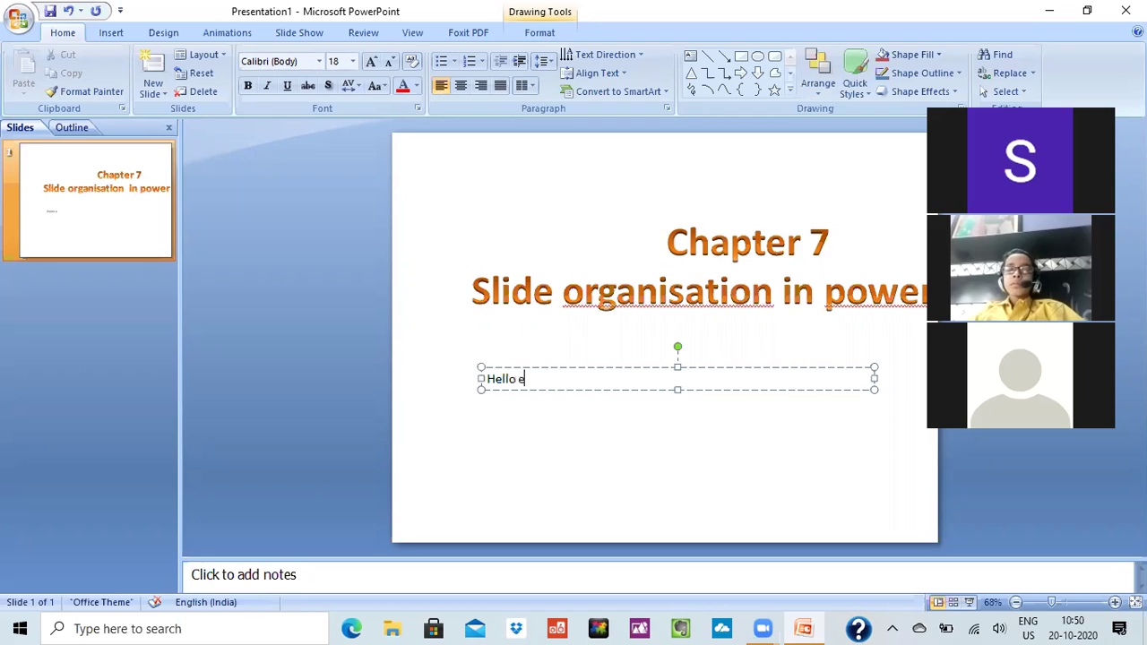
{"action": "type", "text": " everyone"}
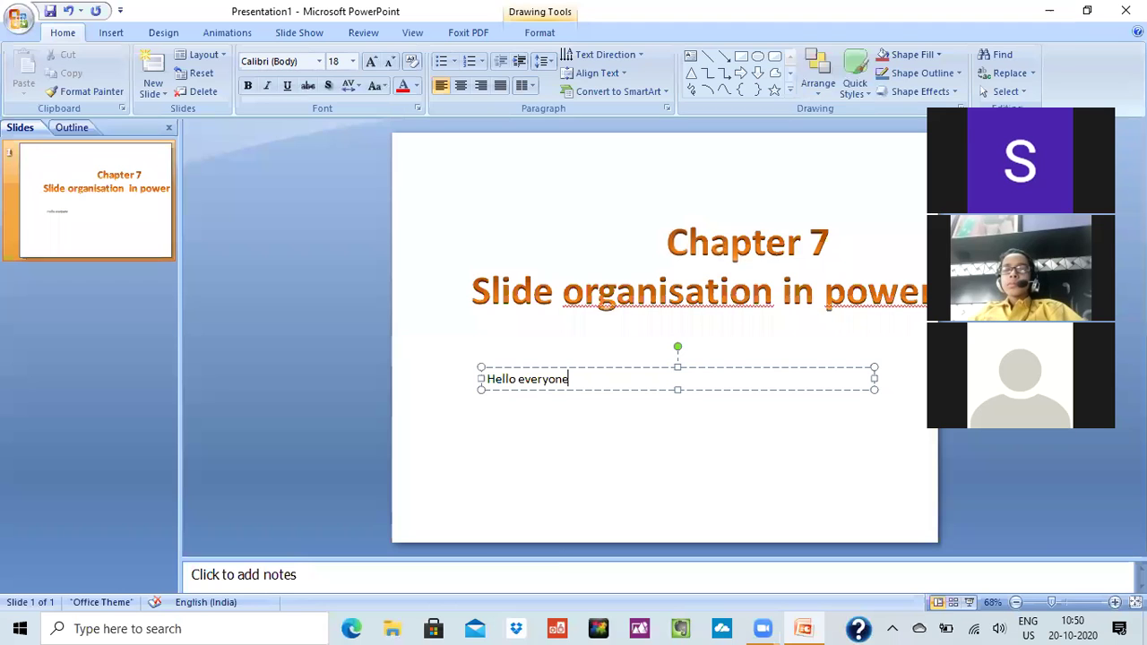
{"action": "left_click", "coordinate": [575, 478]}
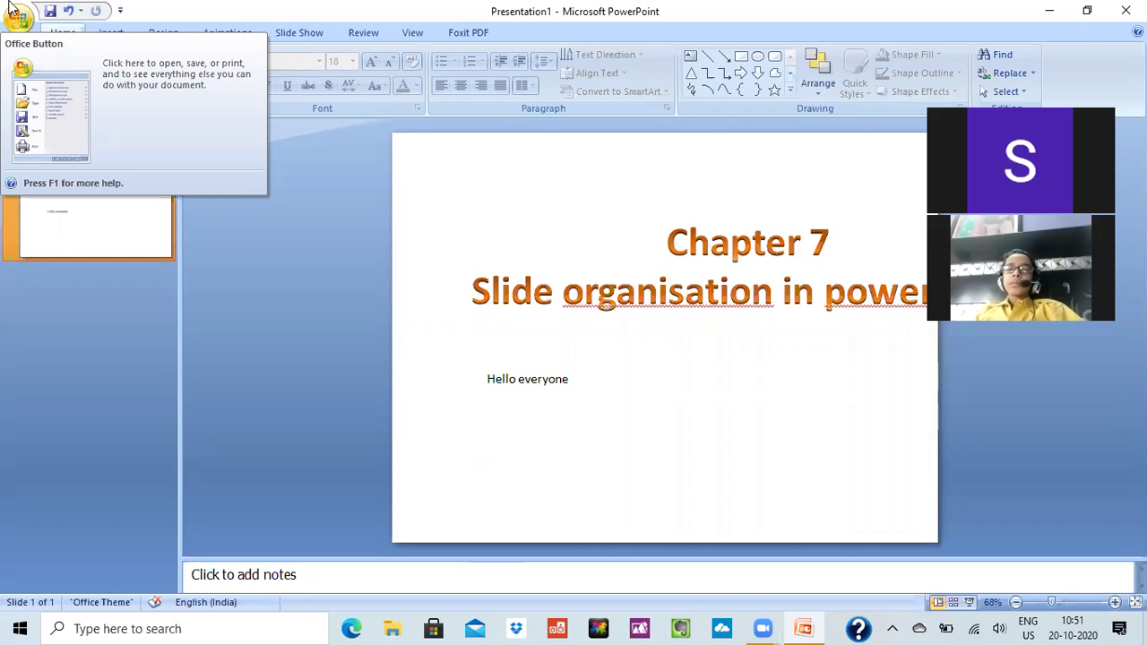
Draw a blue up block arrow to the right of the 'Hello everyone' text
{"action": "scroll", "coordinate": [170, 71], "scroll_direction": "down", "scroll_amount": 1}
{"action": "left_click", "coordinate": [175, 73]}
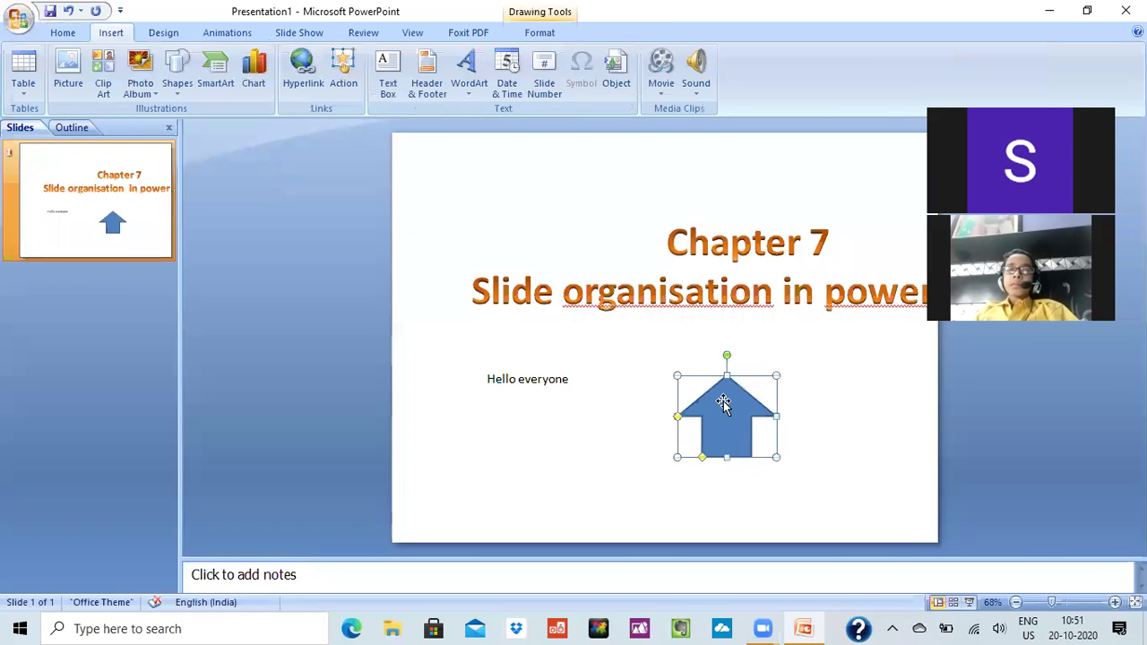
{"action": "right_click", "coordinate": [721, 439]}
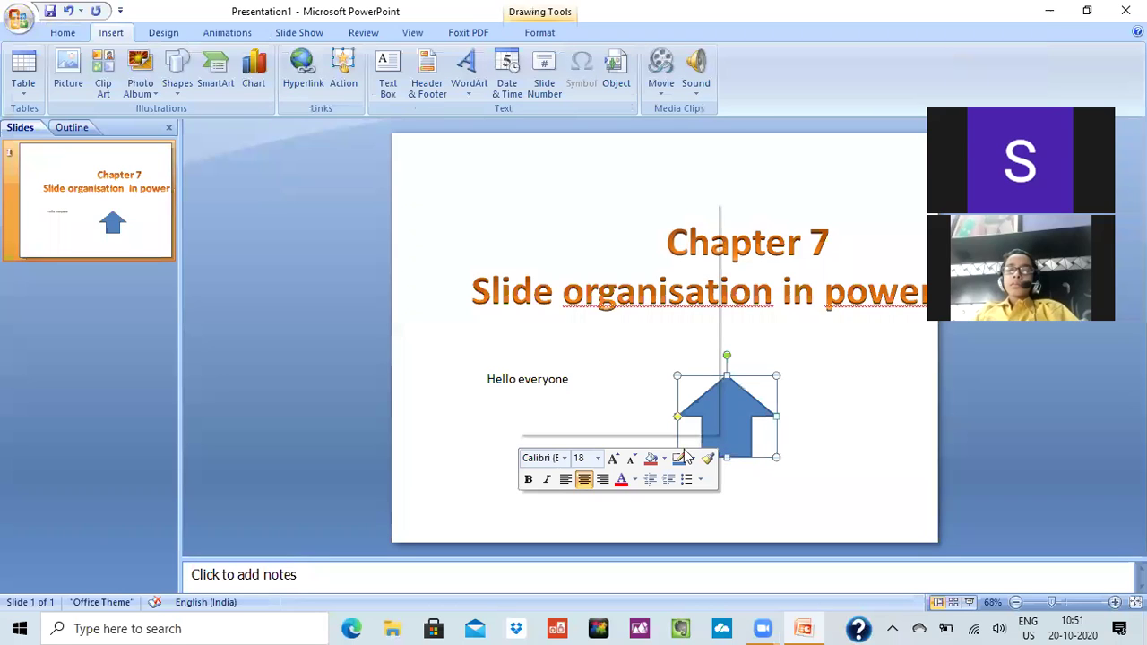
{"action": "left_click", "coordinate": [799, 415]}
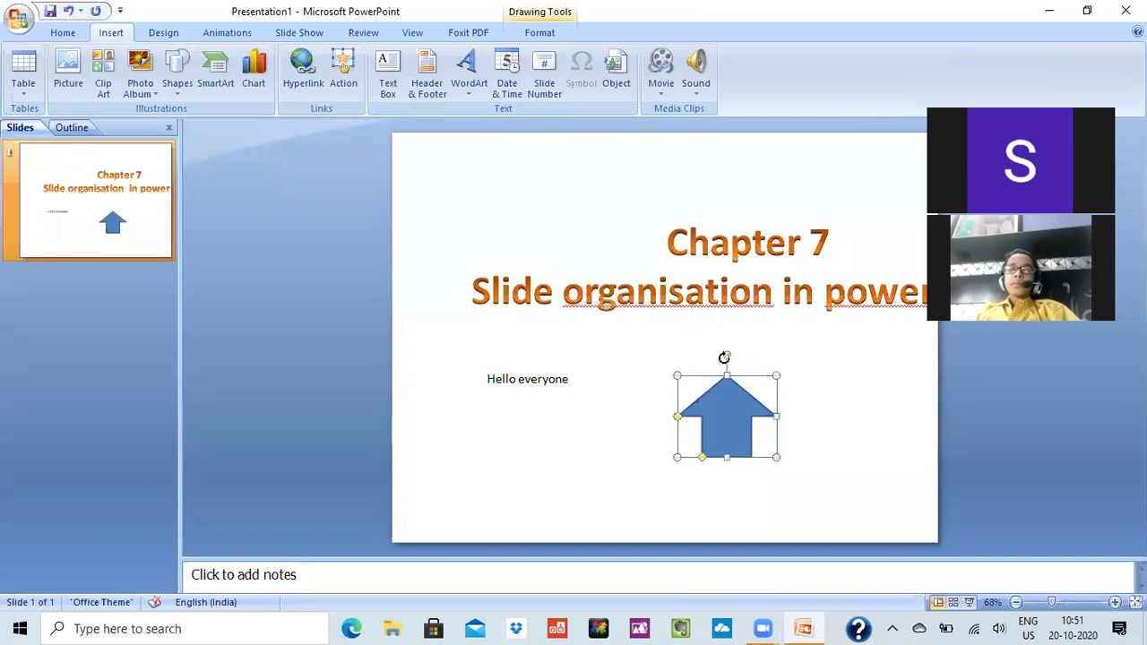
Rotate the arrow to point down-right and tilt the Chapter 7 title diagonally clockwise
{"action": "mouse_move", "coordinate": [724, 357]}
{"action": "left_mouse_down"}
{"action": "mouse_move", "coordinate": [764, 369]}
{"action": "mouse_move", "coordinate": [777, 453]}
{"action": "left_mouse_up"}
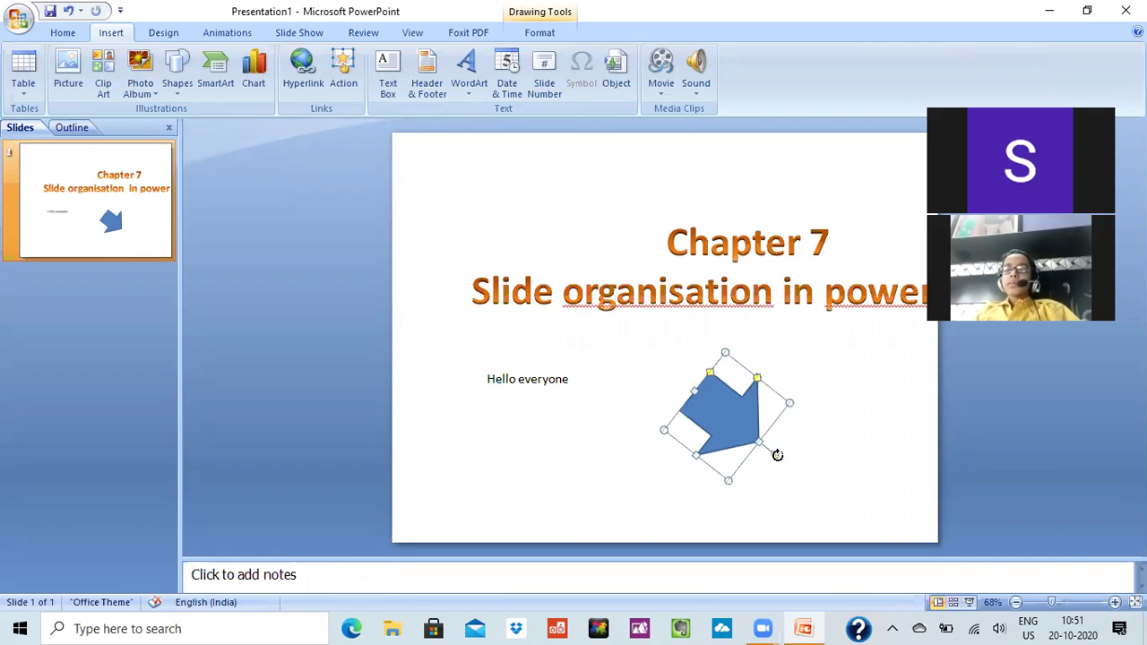
{"action": "left_click", "coordinate": [704, 296]}
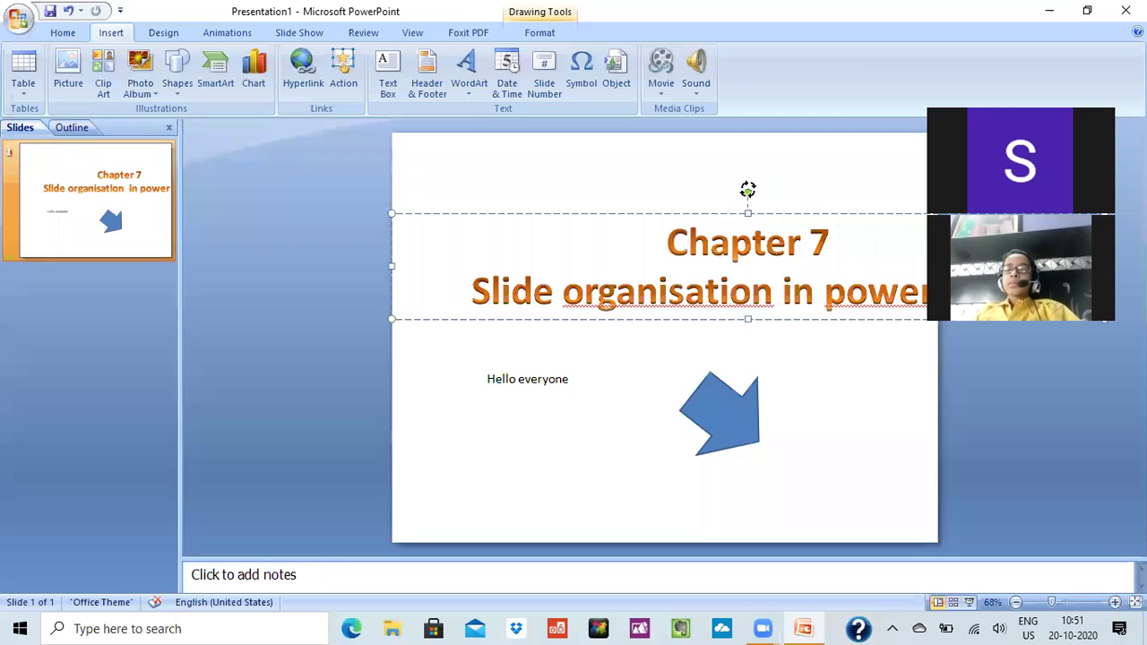
{"action": "left_click_drag", "start_coordinate": [761, 192], "coordinate": [771, 206]}
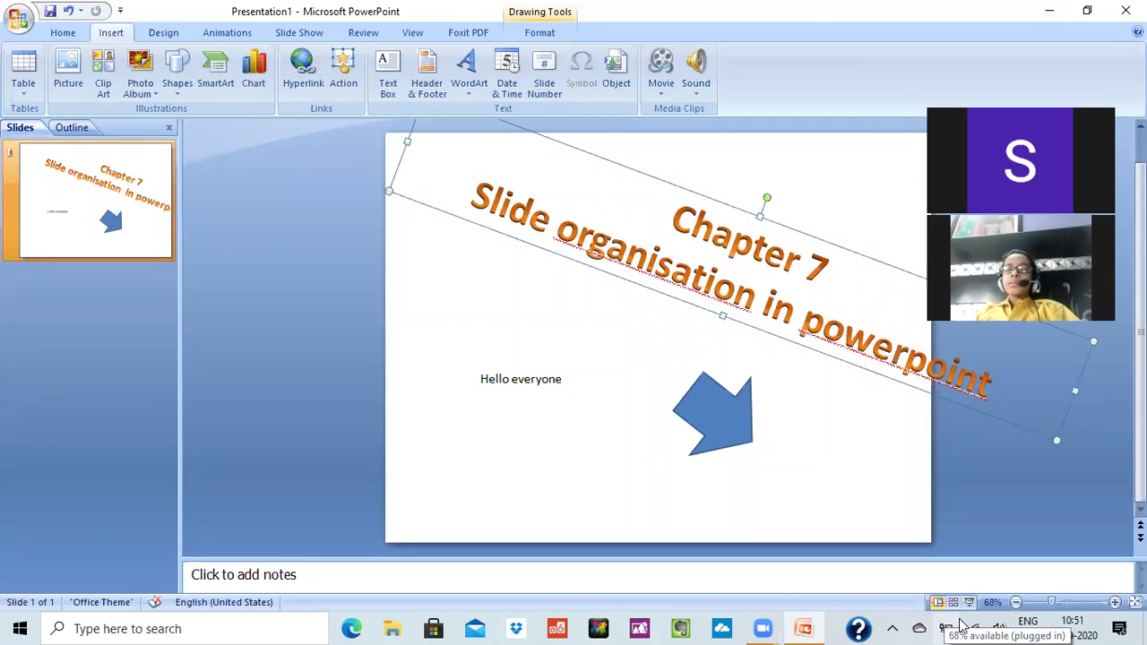
Insert Screenshot (200) from the Screenshots folder as a picture on the slide
{"action": "left_click", "coordinate": [70, 63]}
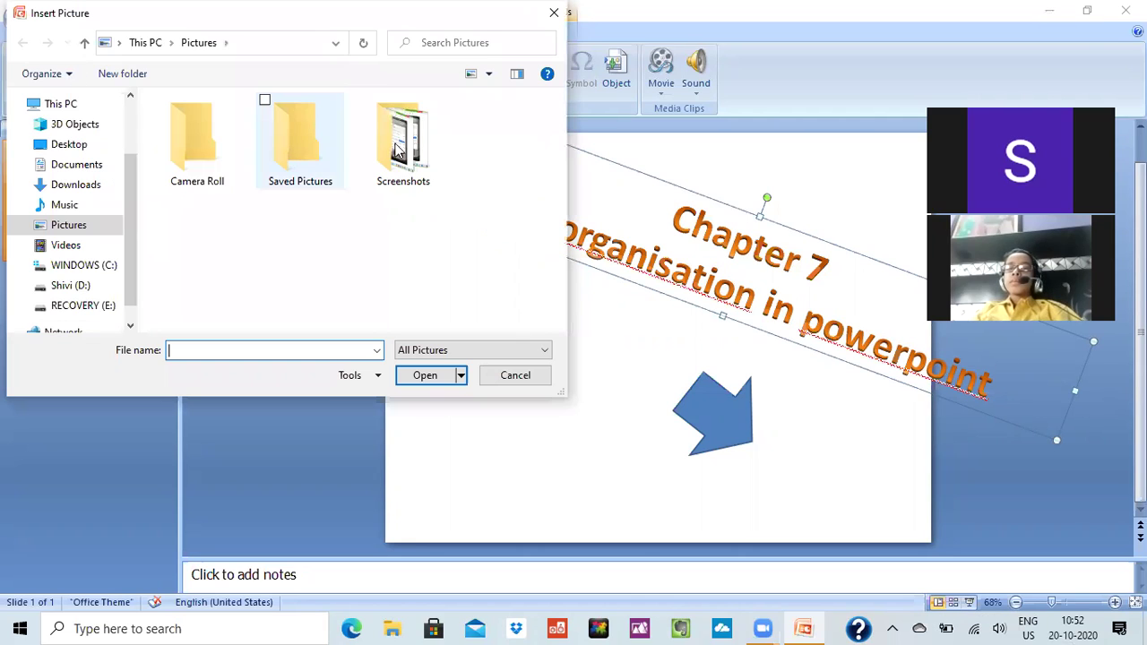
{"action": "double_click", "coordinate": [399, 148]}
{"action": "left_click", "coordinate": [176, 152]}
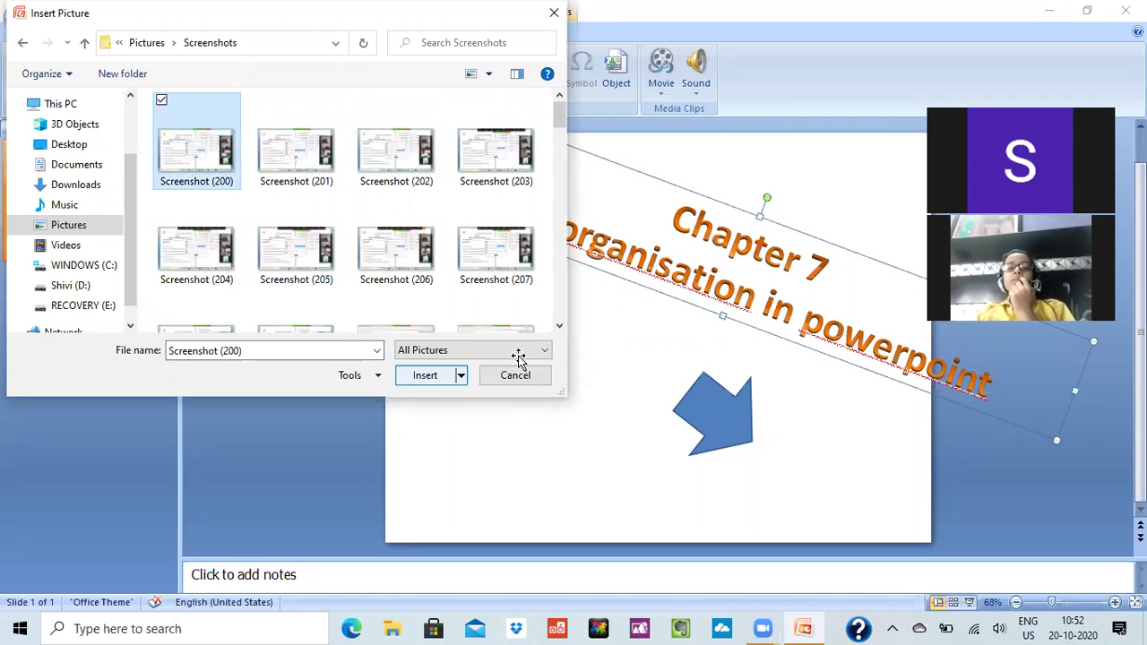
{"action": "double_click", "coordinate": [383, 186]}
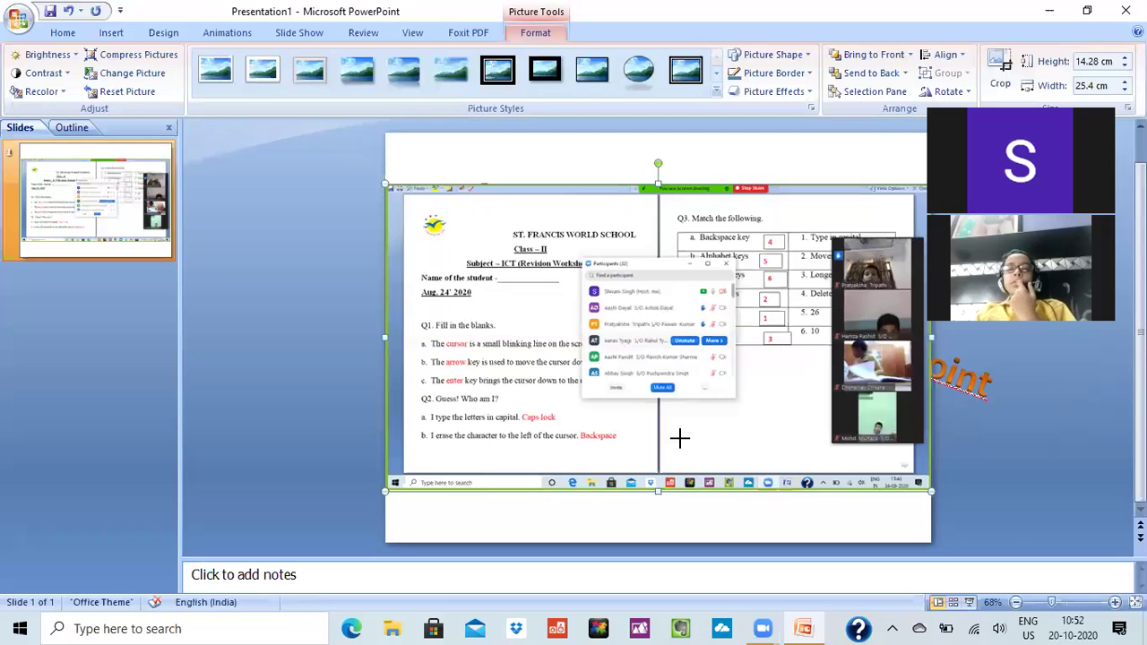
Shrink the screenshot, place it below 'Hello everyone', and tilt it slightly
{"action": "mouse_move", "coordinate": [661, 474]}
{"action": "left_mouse_down"}
{"action": "mouse_move", "coordinate": [789, 491]}
{"action": "mouse_move", "coordinate": [790, 467]}
{"action": "left_mouse_up"}
{"action": "left_click_drag", "start_coordinate": [528, 414], "coordinate": [511, 452]}
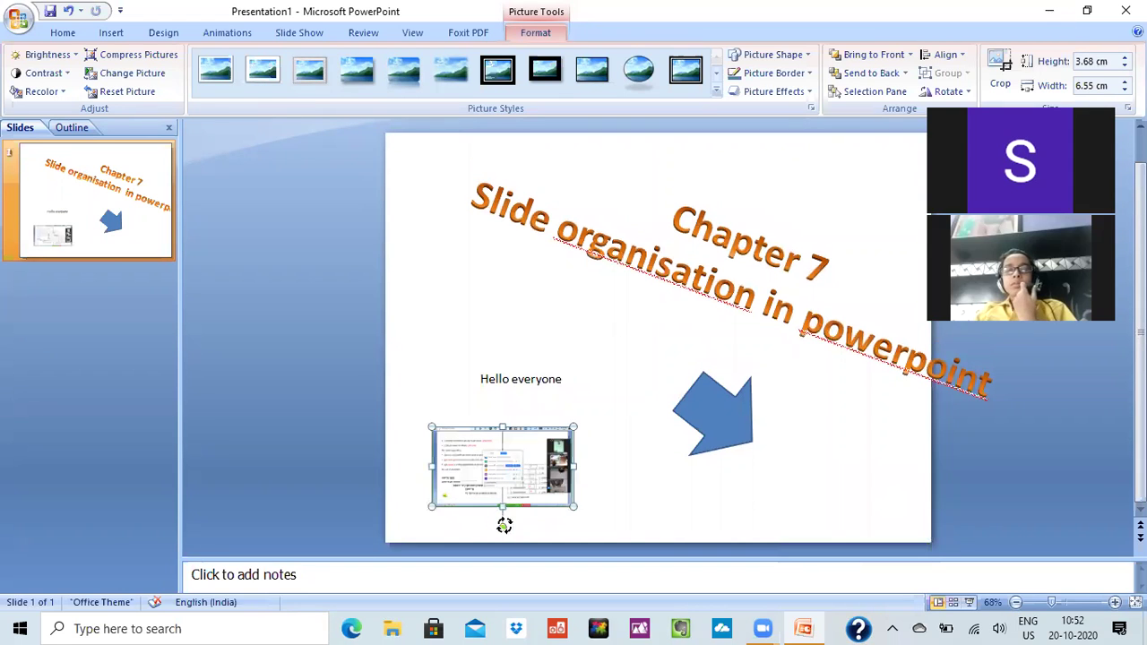
{"action": "left_click_drag", "start_coordinate": [500, 527], "coordinate": [509, 350]}
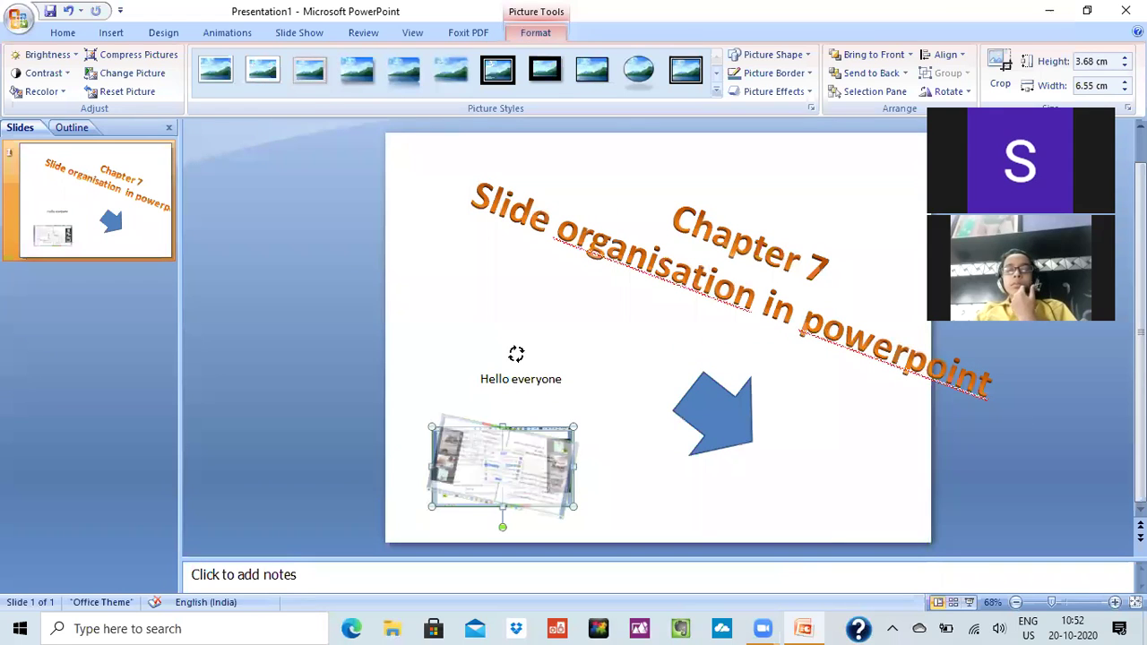
{"action": "mouse_move", "coordinate": [508, 350]}
{"action": "left_mouse_down"}
{"action": "mouse_move", "coordinate": [535, 404]}
{"action": "mouse_move", "coordinate": [537, 391]}
{"action": "left_mouse_up"}
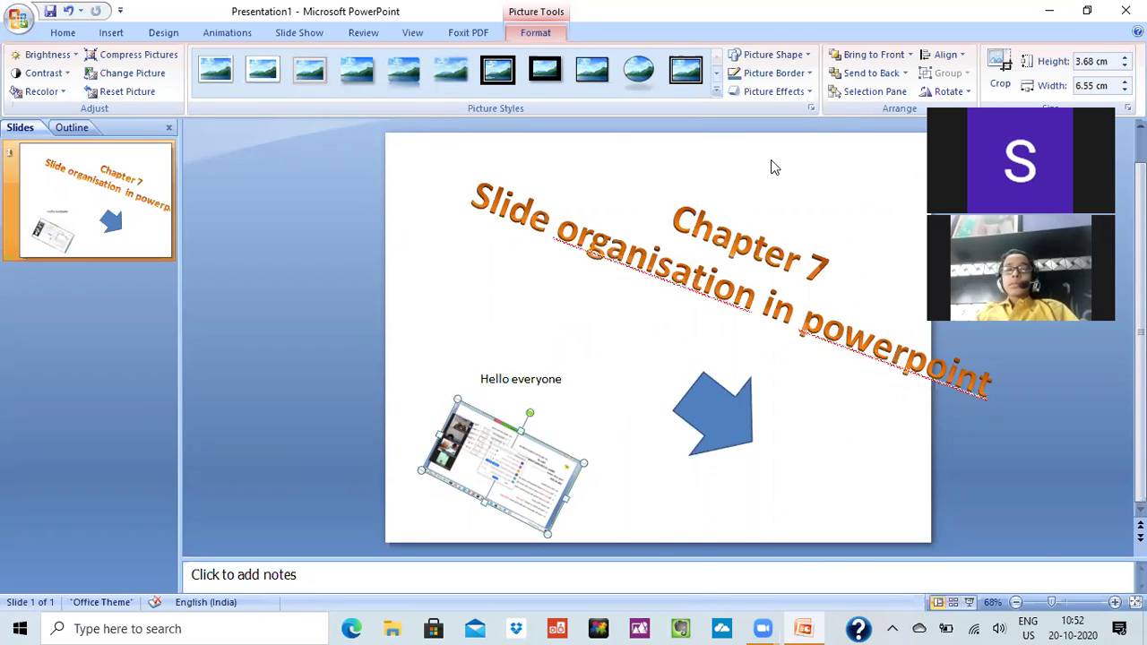
Apply an inner shadow preset to the tilted screenshot picture
{"action": "left_click", "coordinate": [774, 92]}
{"action": "mouse_move", "coordinate": [757, 160]}
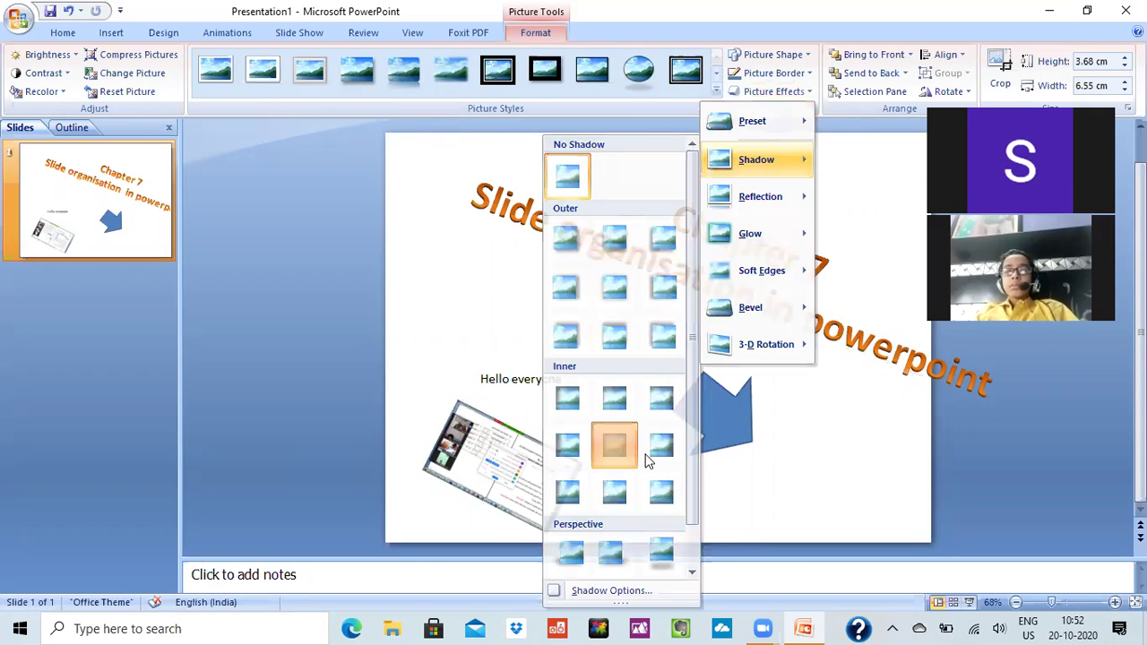
{"action": "left_click", "coordinate": [738, 460]}
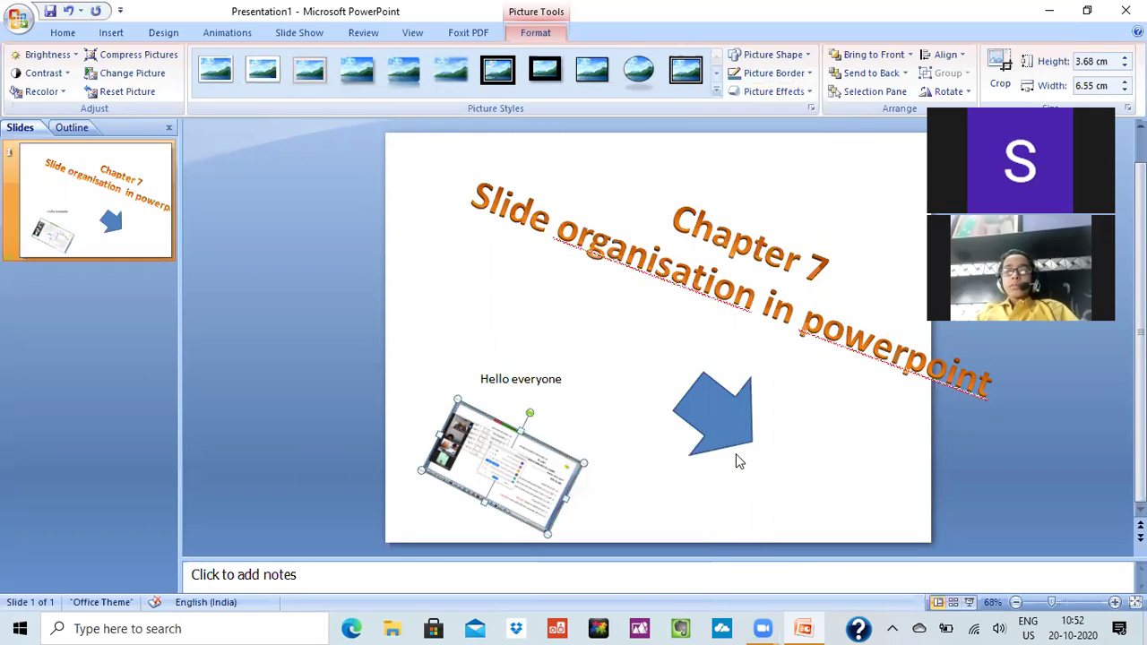